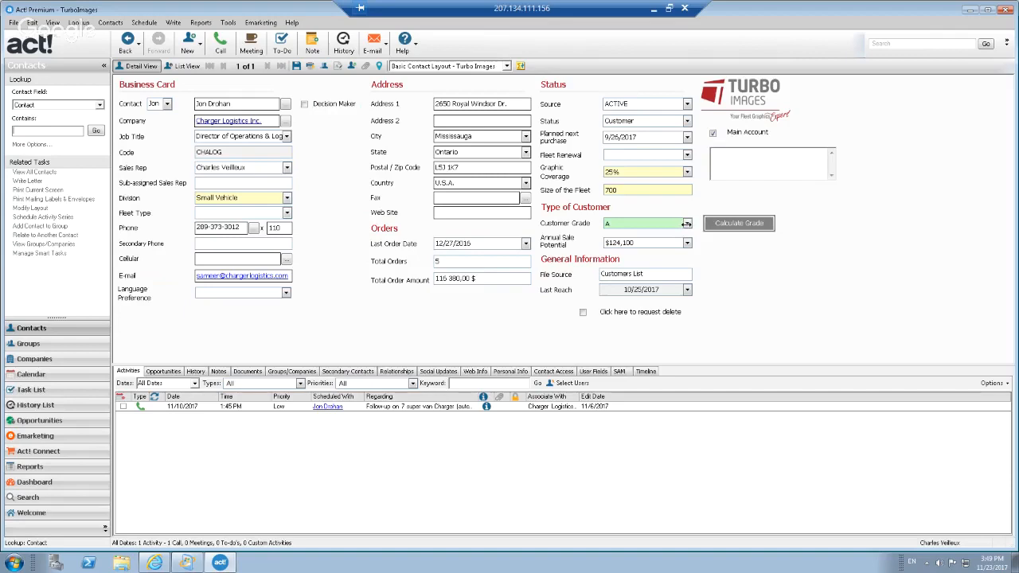
Review the available Customer Grade values for the contact without changing the current grade.
left_click(686, 223)
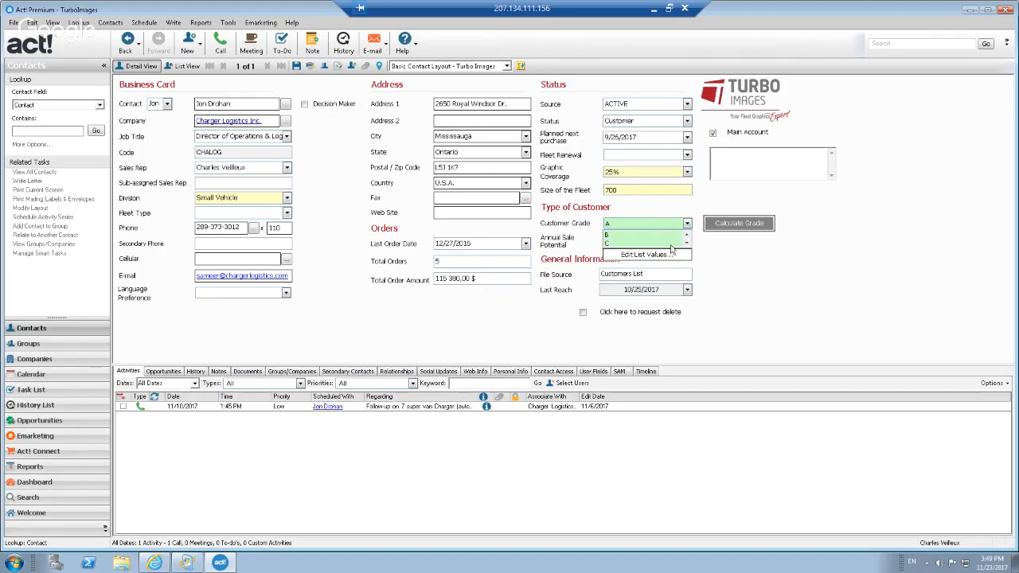
scroll(671, 250, "up", 1)
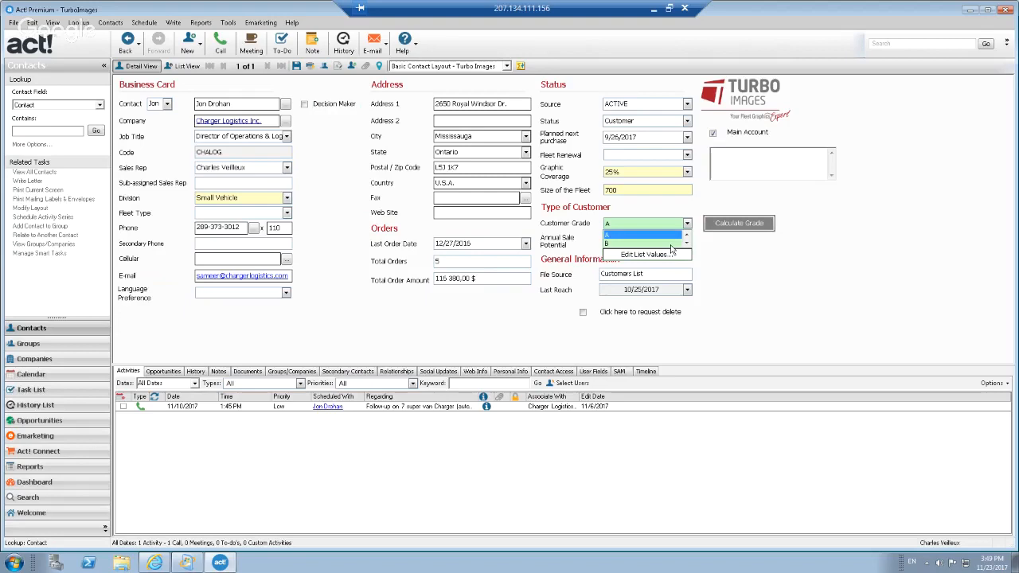
scroll(671, 250, "down", 1)
left_click(768, 271)
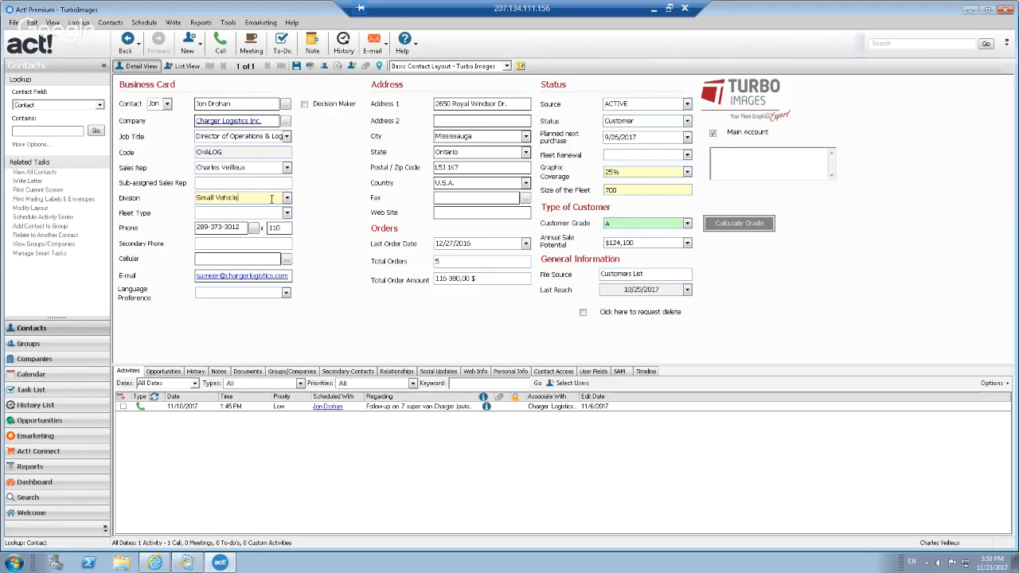
Examine the contact's Division, Graphic Coverage and Size of the Fleet fields used for grading.
left_click(628, 169)
left_click(628, 190)
left_click(506, 68)
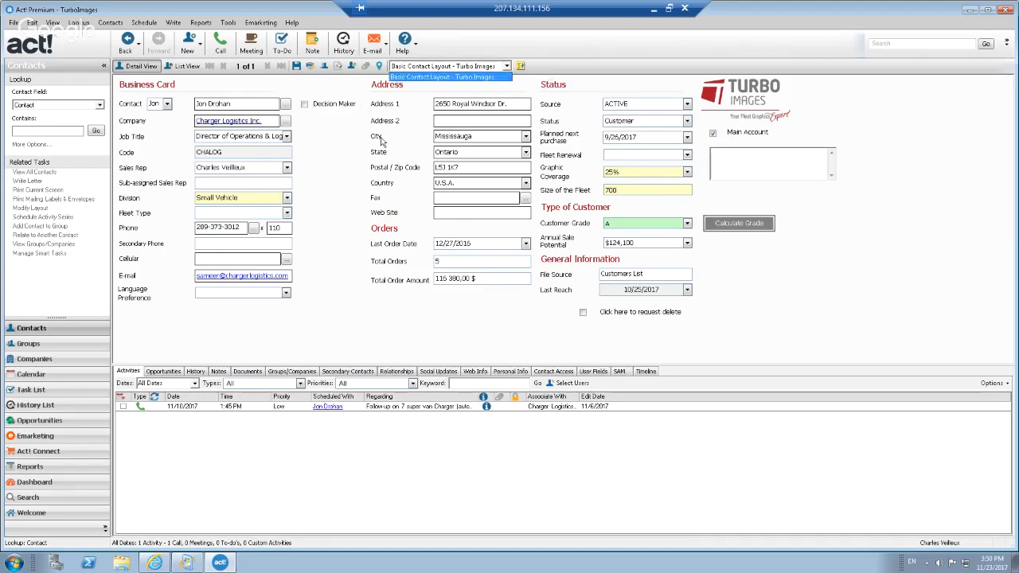
left_click(265, 196)
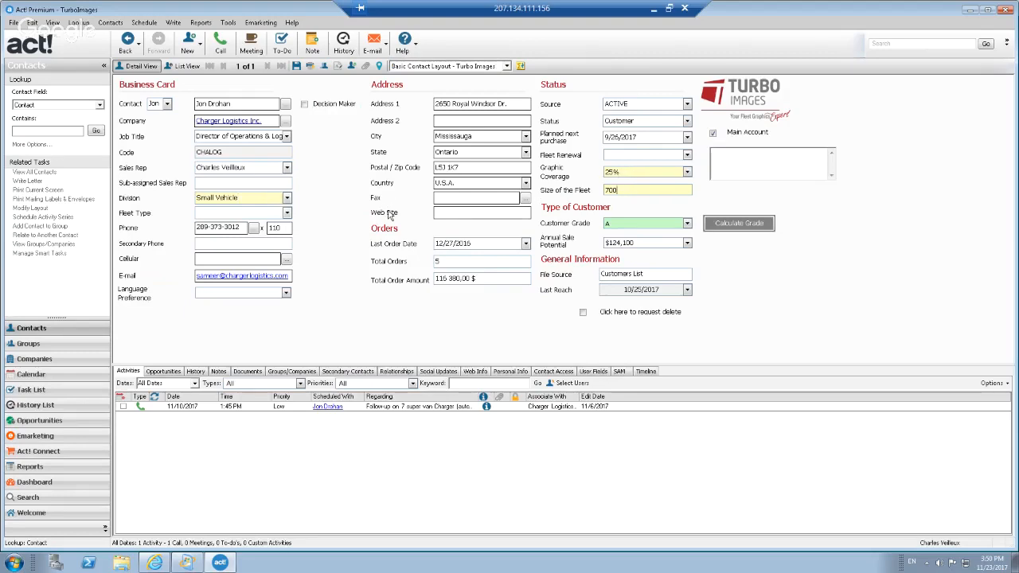
left_click(270, 198)
left_click(640, 173)
left_click(631, 193)
Set the contact's Division to Trailer.
left_click(257, 199)
left_click(287, 198)
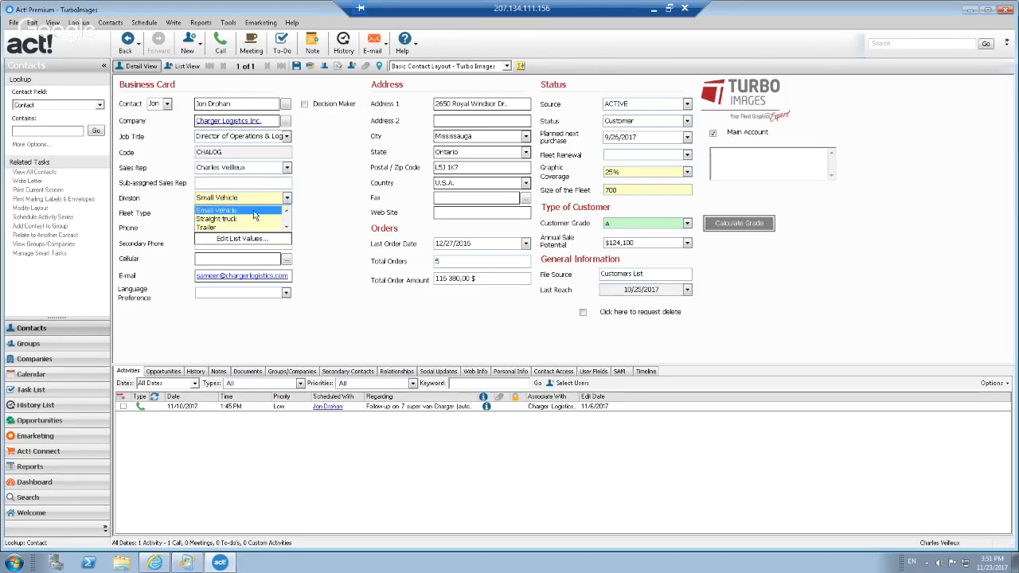
scroll(218, 230, "down", 1)
scroll(222, 215, "up", 1)
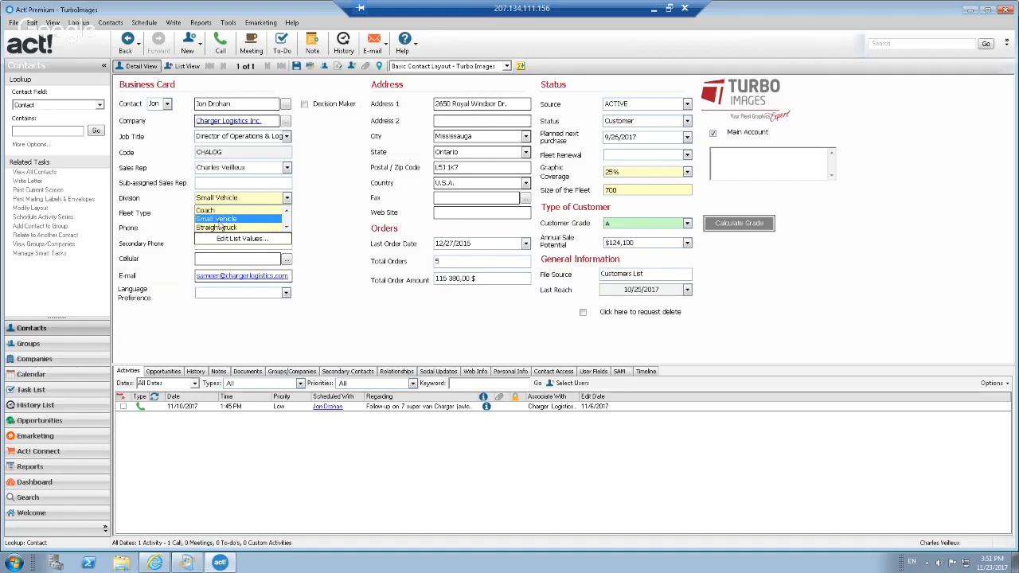
scroll(221, 227, "down", 1)
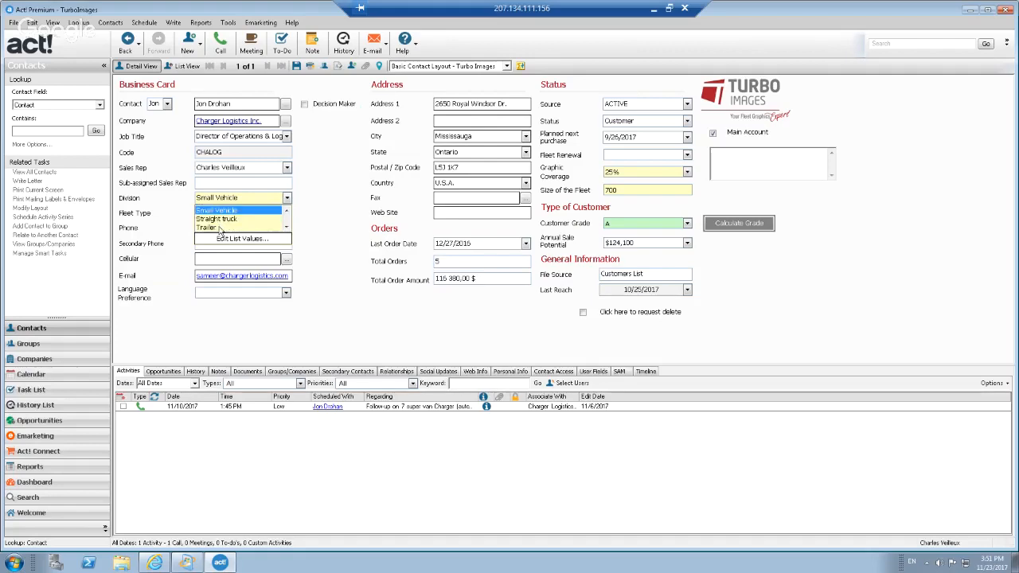
left_click(219, 228)
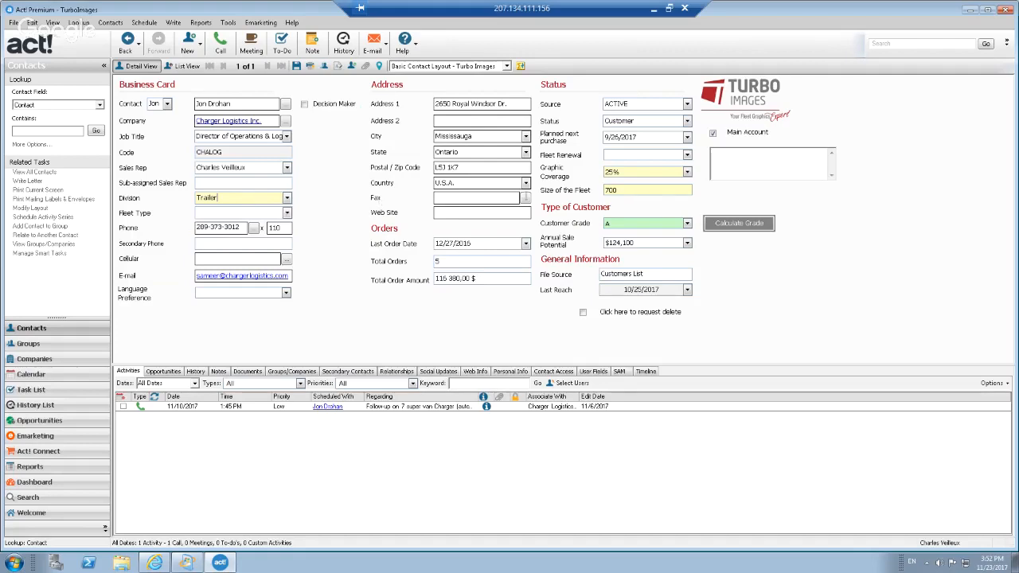
Review the Graphic Coverage percentages and set the contact's coverage to 50%.
left_click(687, 173)
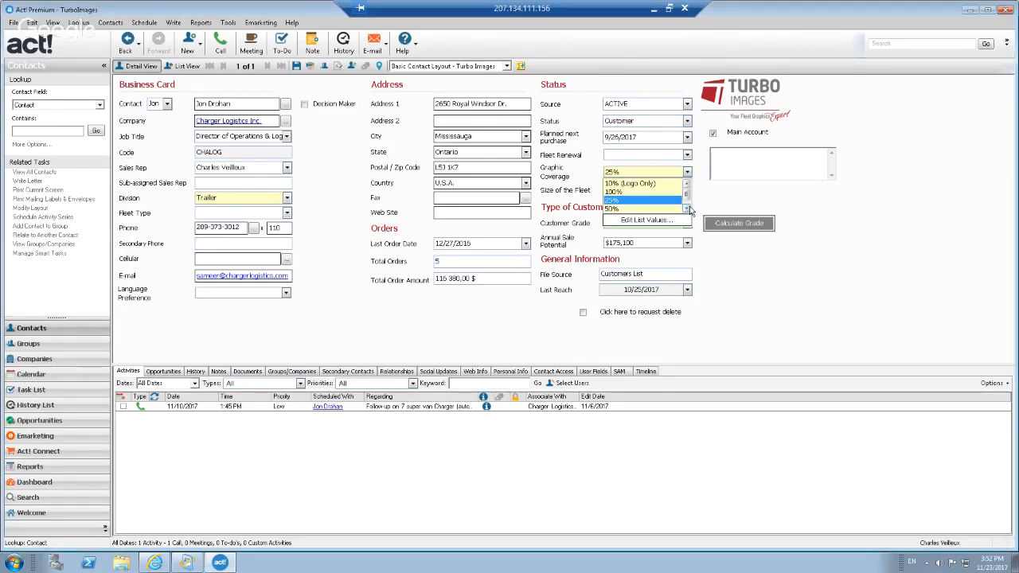
left_click(688, 208)
left_click(687, 172)
left_click(618, 202)
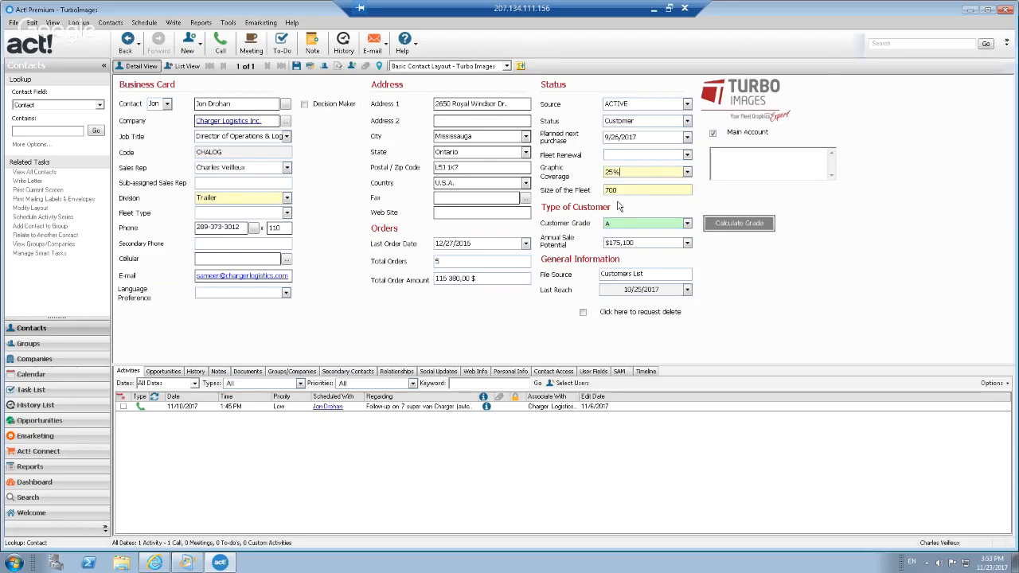
left_click(687, 172)
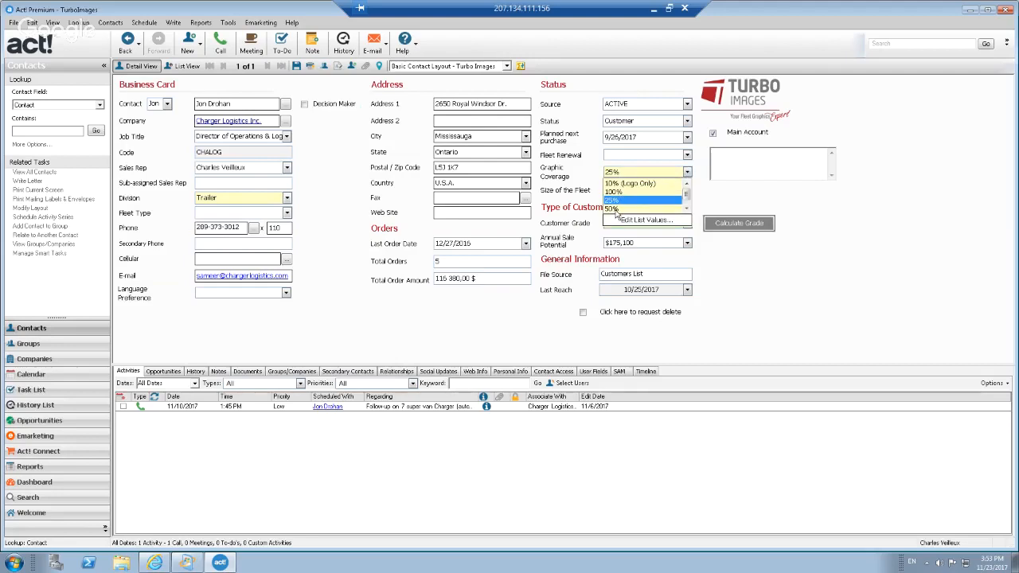
scroll(615, 211, "down", 1)
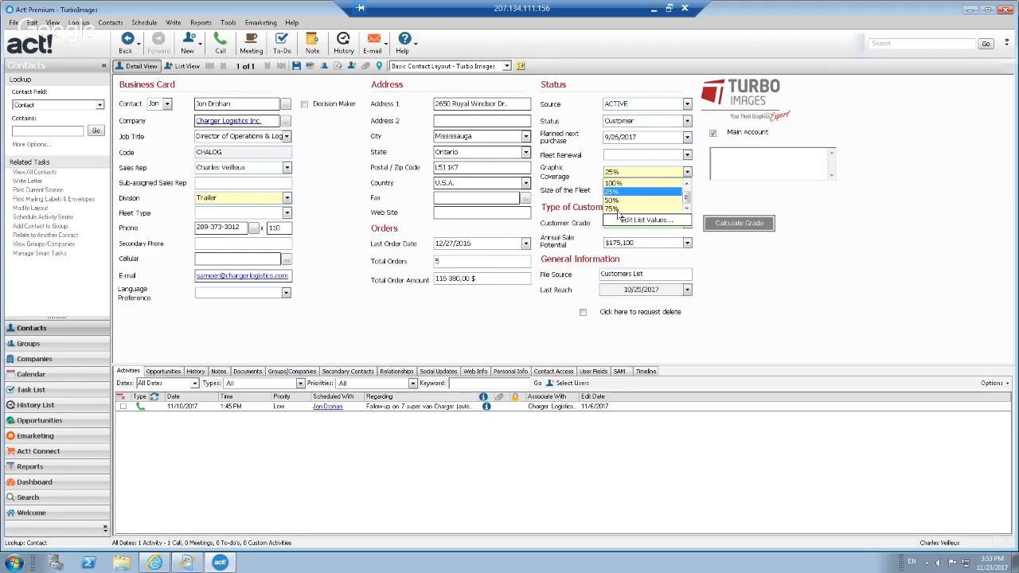
left_click(581, 198)
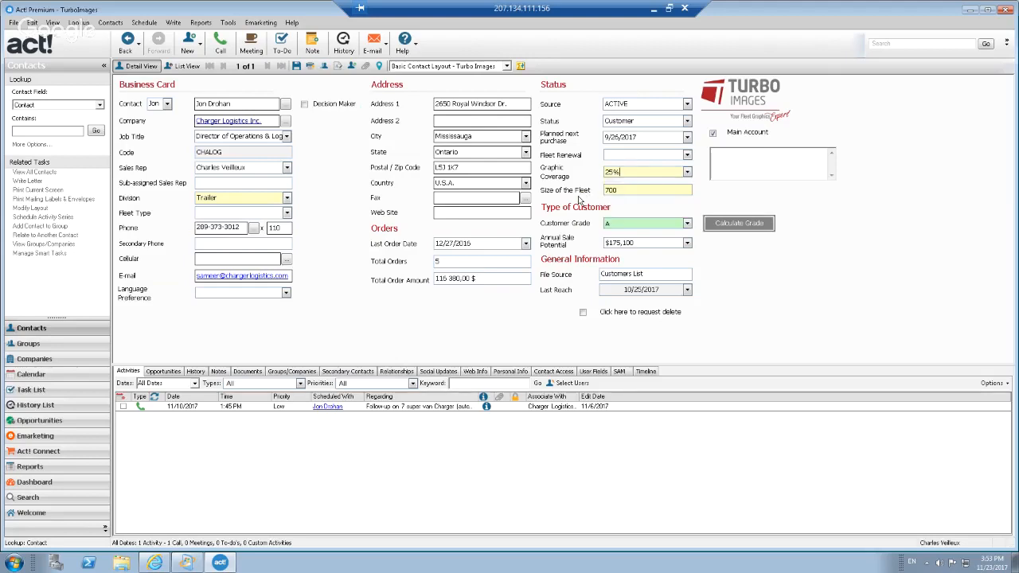
left_click(687, 172)
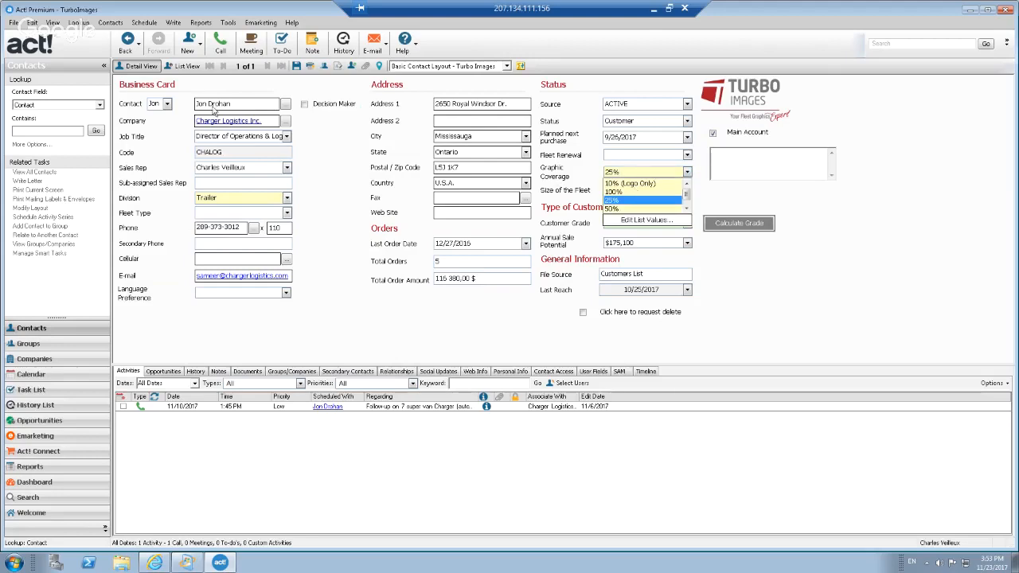
left_click(614, 209)
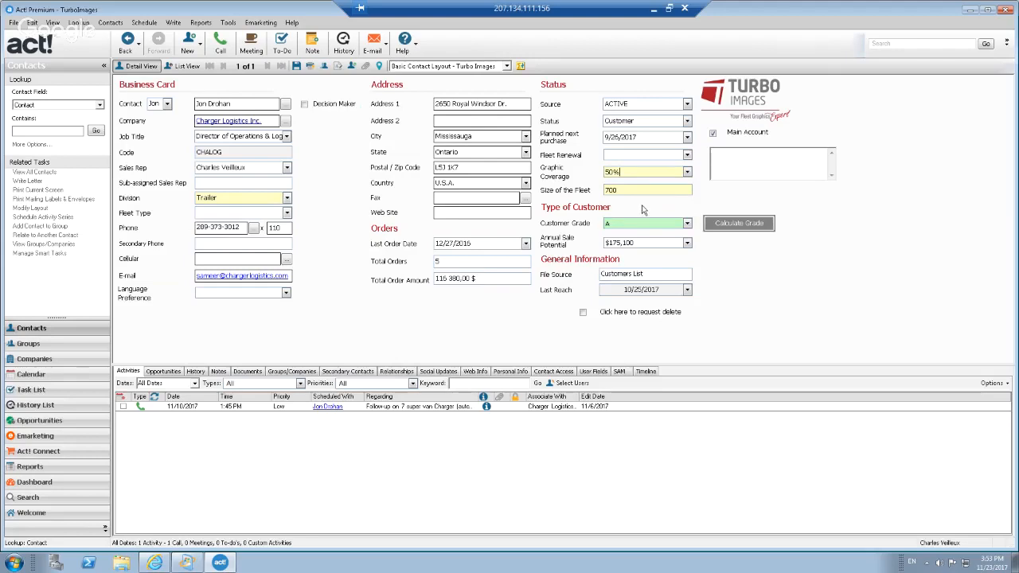
Set the Size of the Fleet to 1000 and calculate the customer grade.
left_click(646, 192)
key("BackSpace")
key("BackSpace")
key("BackSpace")
type("1000")
left_click(476, 168)
left_click(739, 225)
left_click(64, 128)
Check the Division choices again and keep Trailer selected.
left_click(287, 199)
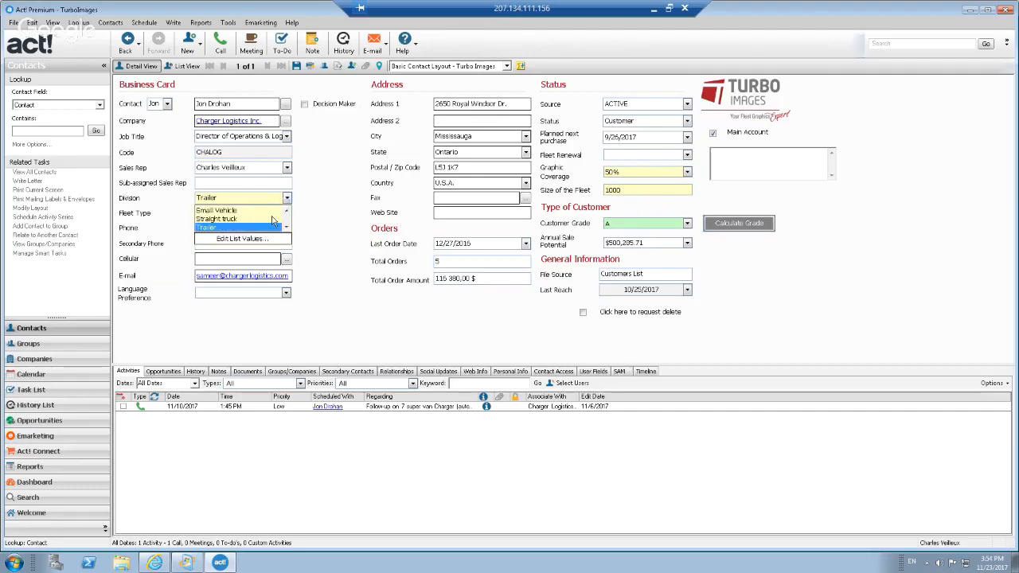
left_click(277, 228)
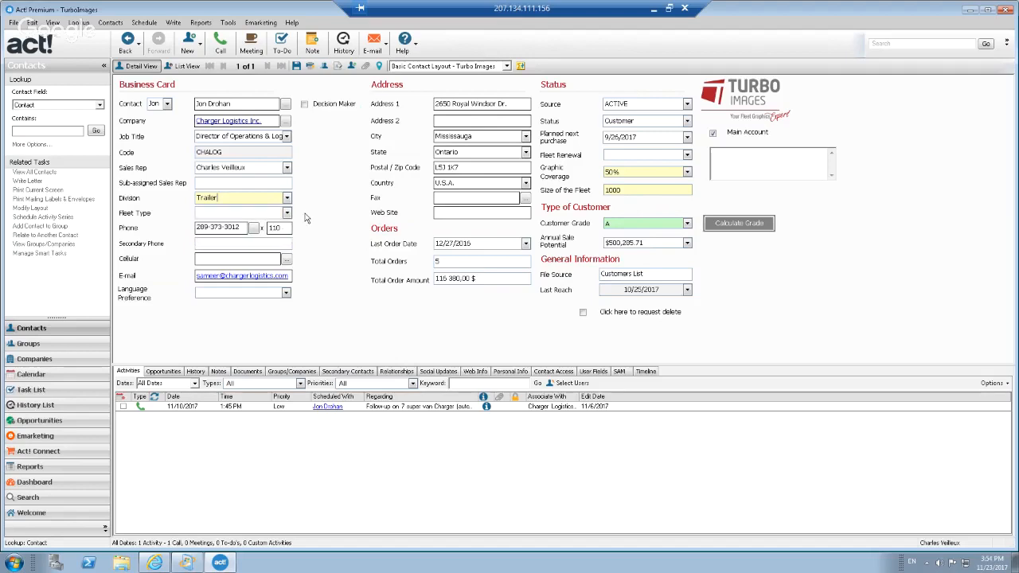